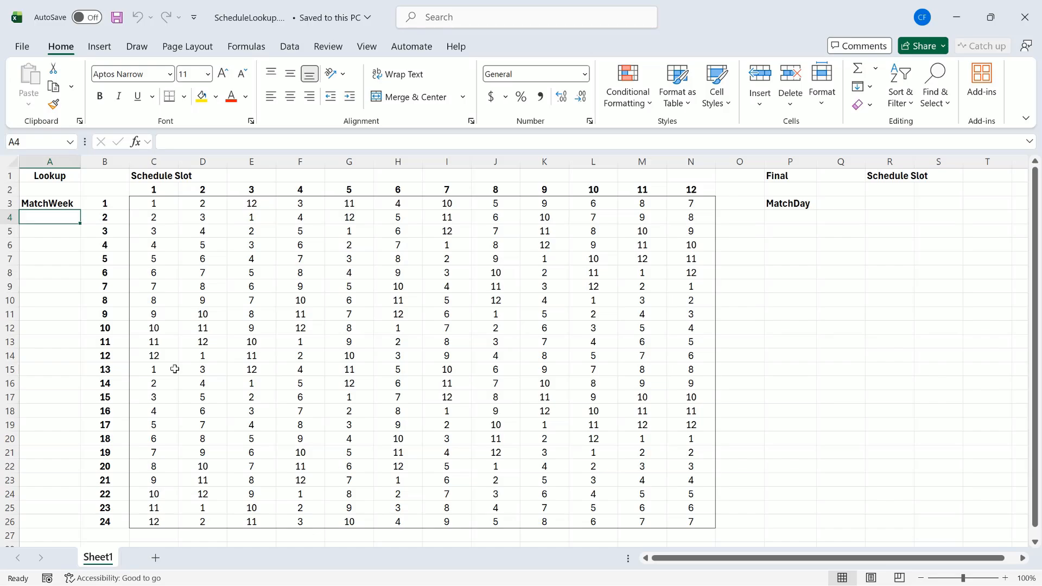
- Review row 13's schedule values, then enter MatchDay numbers 1 and 2 in Q3 and Q4
{"action": "left_click_drag", "start_coordinate": [175, 369], "coordinate": [680, 370]}
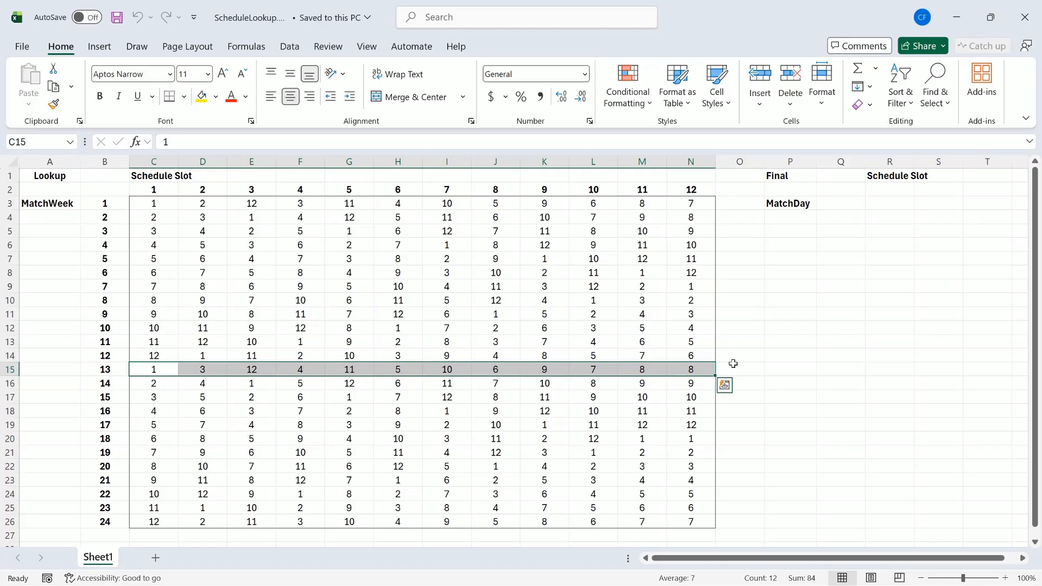
{"action": "left_click", "coordinate": [694, 367]}
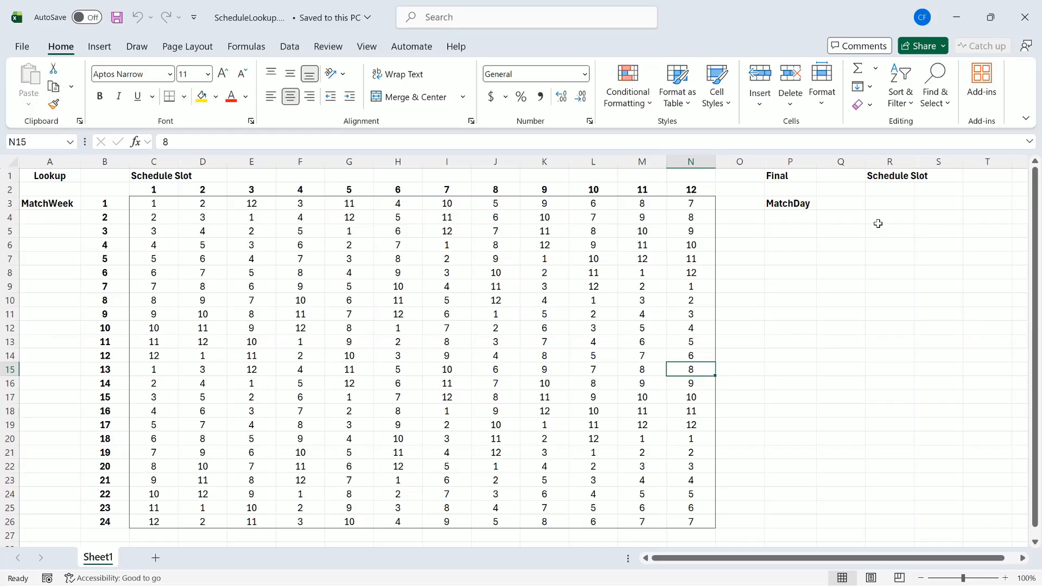
{"action": "left_click", "coordinate": [863, 205]}
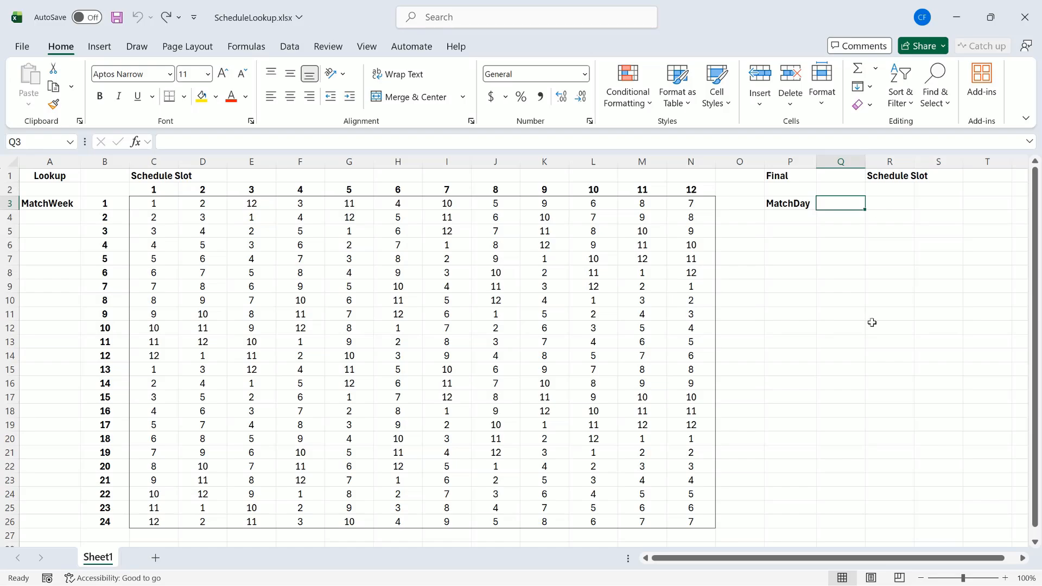
{"action": "type", "text": "1"}
{"action": "key", "text": "Return"}
{"action": "type", "text": "2"}
{"action": "key", "text": "Return"}
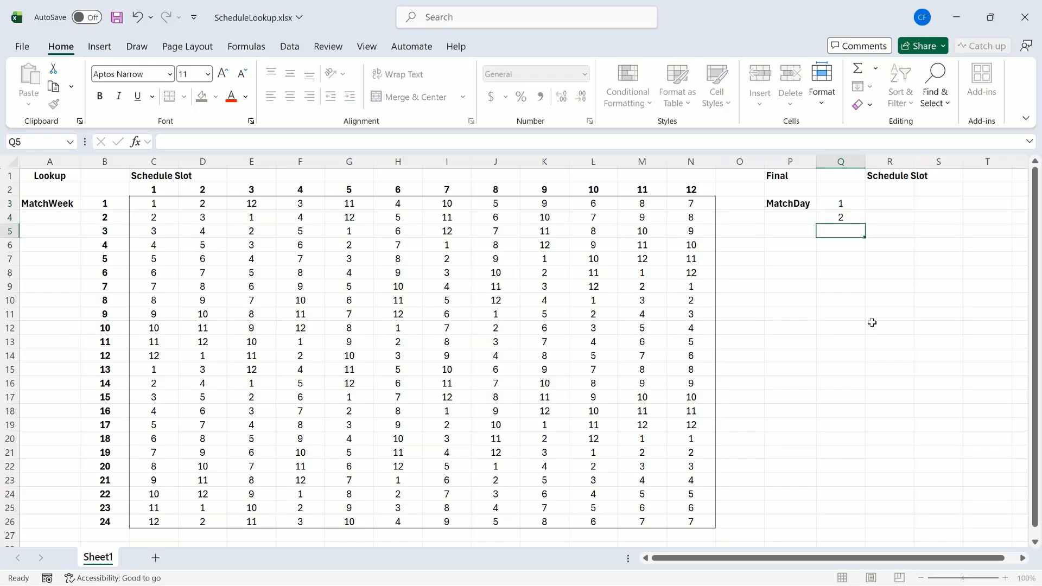
- Extend the MatchDay series down column Q to 24 and fill it yellow
{"action": "left_click_drag", "start_coordinate": [850, 204], "coordinate": [857, 524]}
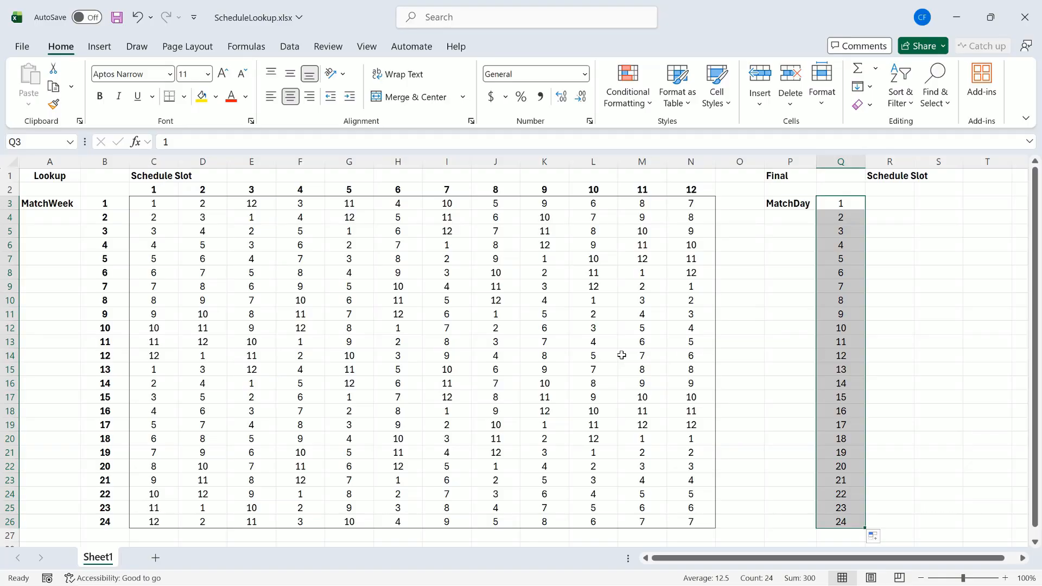
{"action": "left_click", "coordinate": [202, 97]}
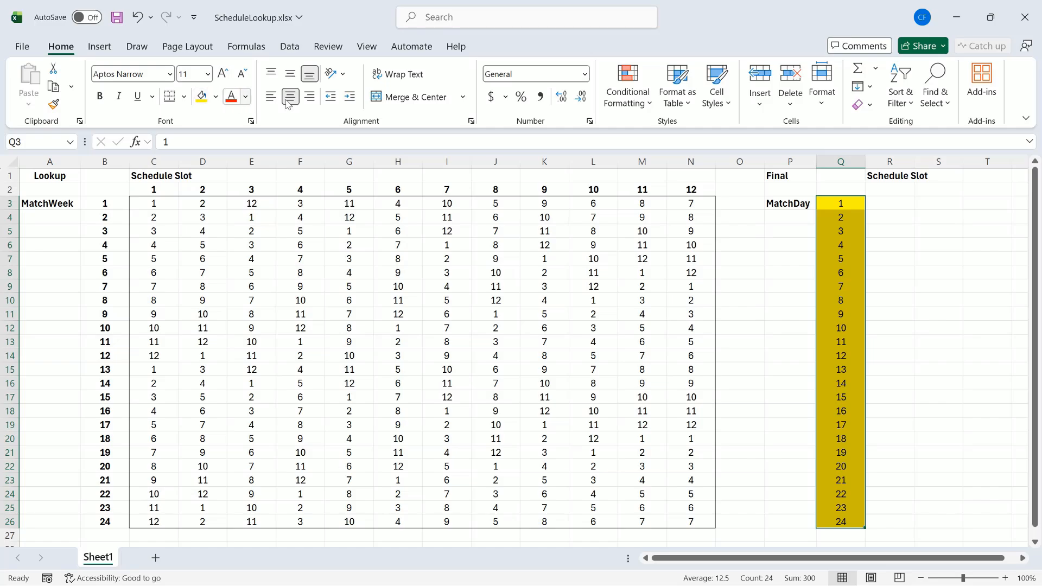
{"action": "left_click", "coordinate": [884, 203]}
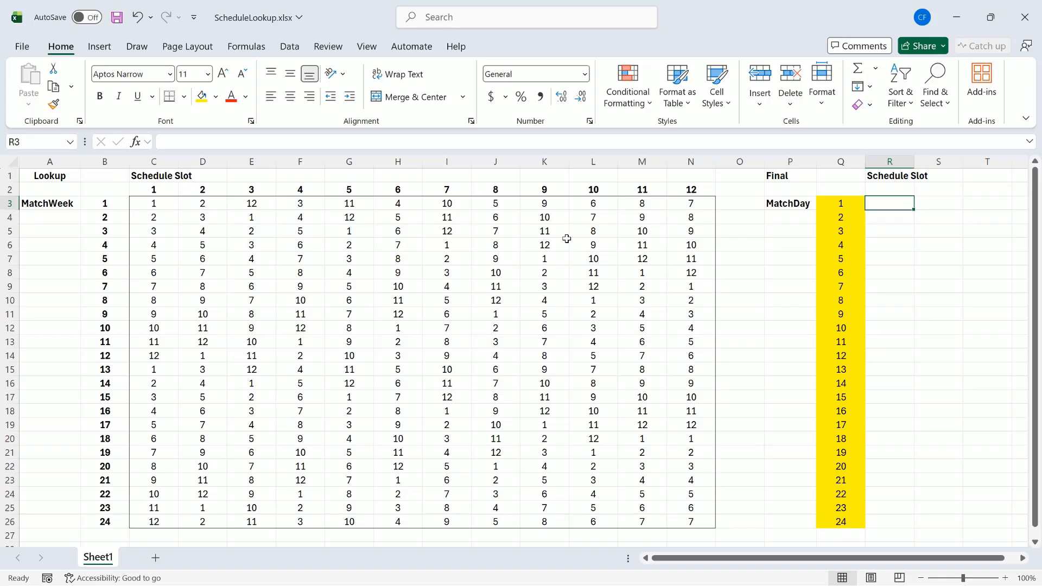
- Enter slot numbers 1 and 2 in R2:S2 and fill them across to 12 at AC2
{"action": "left_click", "coordinate": [897, 187]}
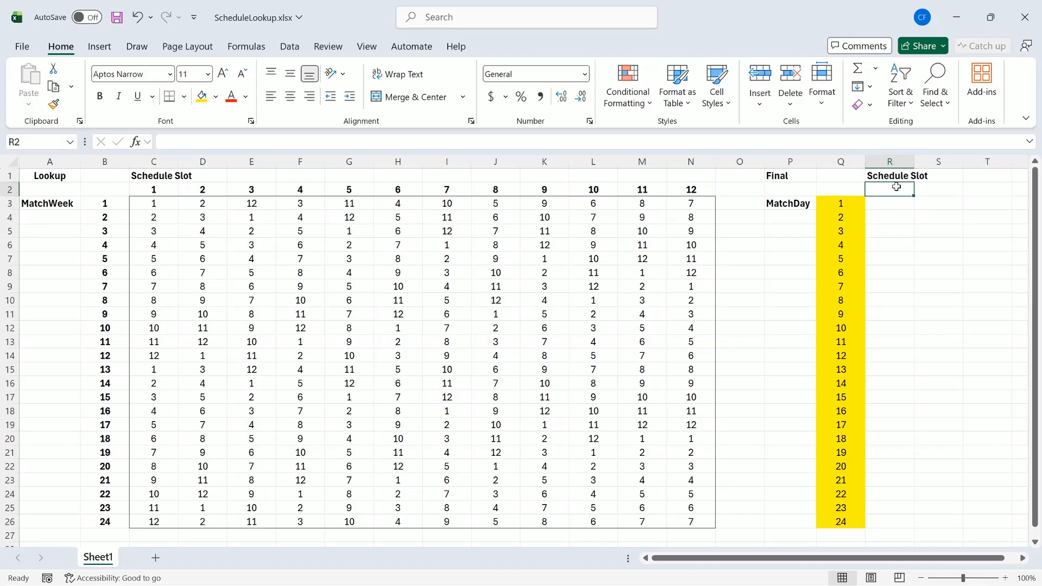
{"action": "type", "text": "1"}
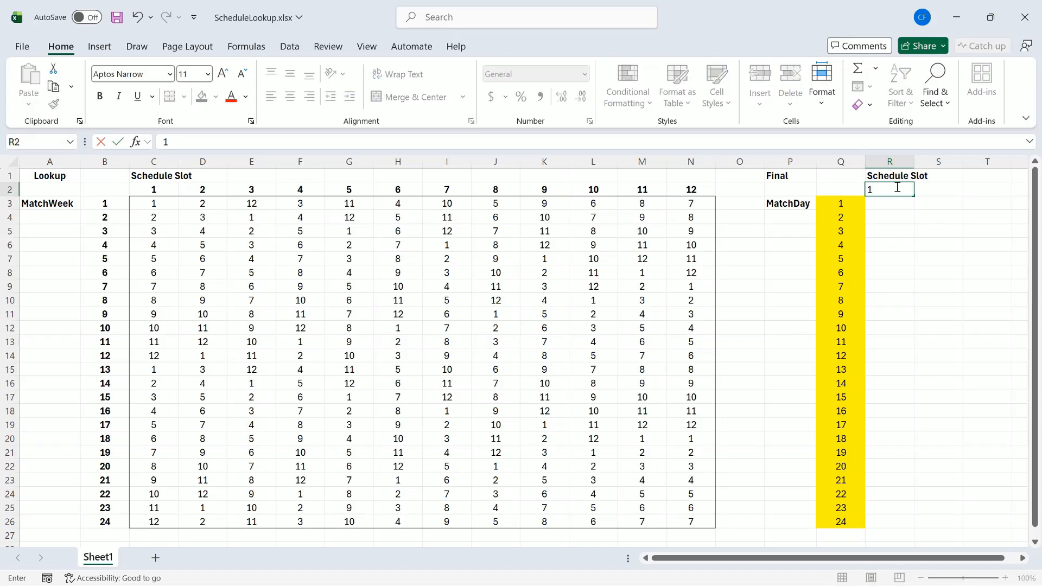
{"action": "key", "text": "Tab"}
{"action": "type", "text": "2"}
{"action": "key", "text": "Tab"}
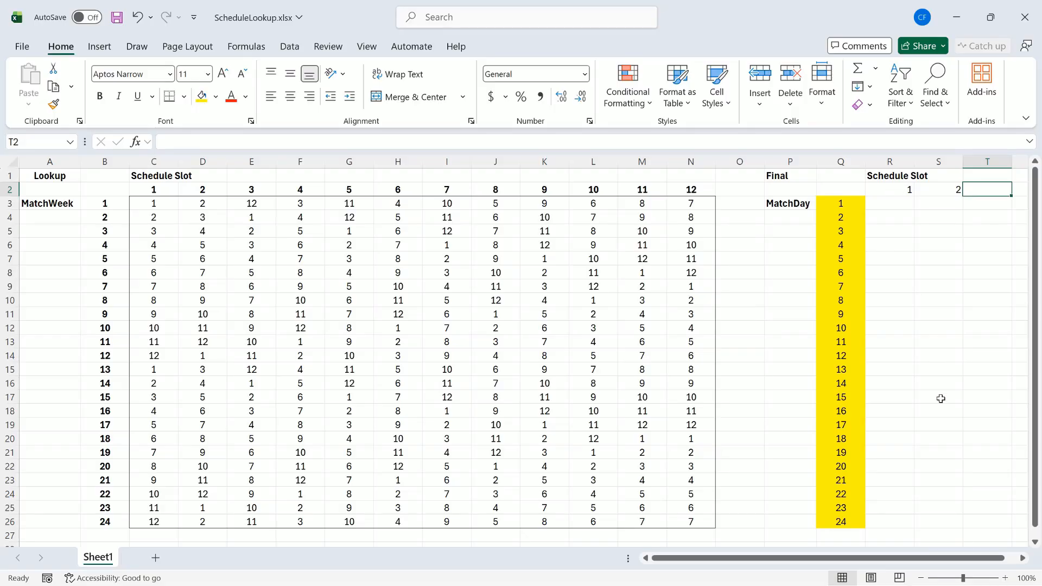
{"action": "scroll", "coordinate": [938, 565], "scroll_direction": "right", "scroll_amount": 2}
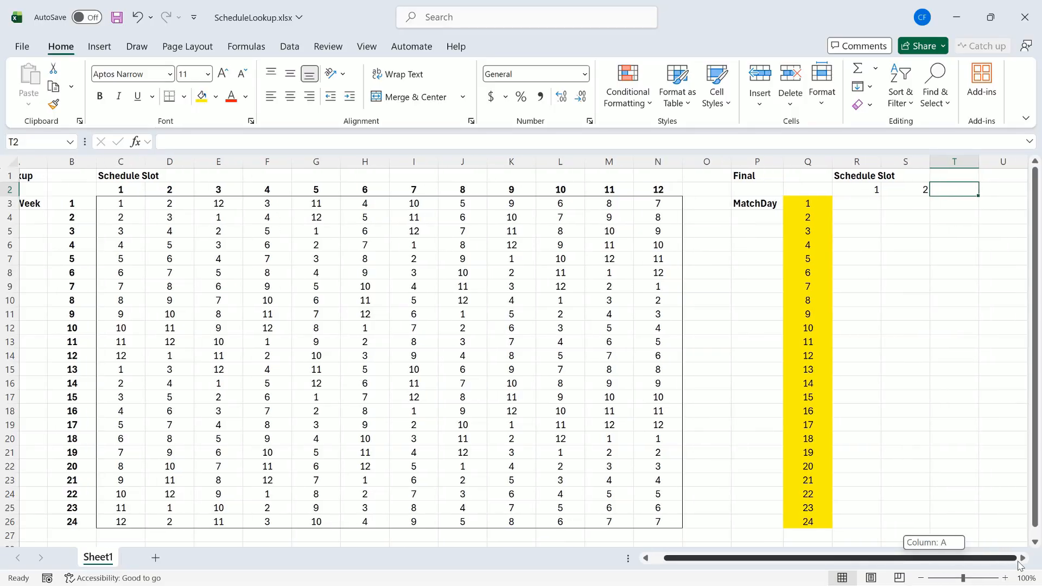
{"action": "left_click_drag", "start_coordinate": [870, 185], "coordinate": [948, 190]}
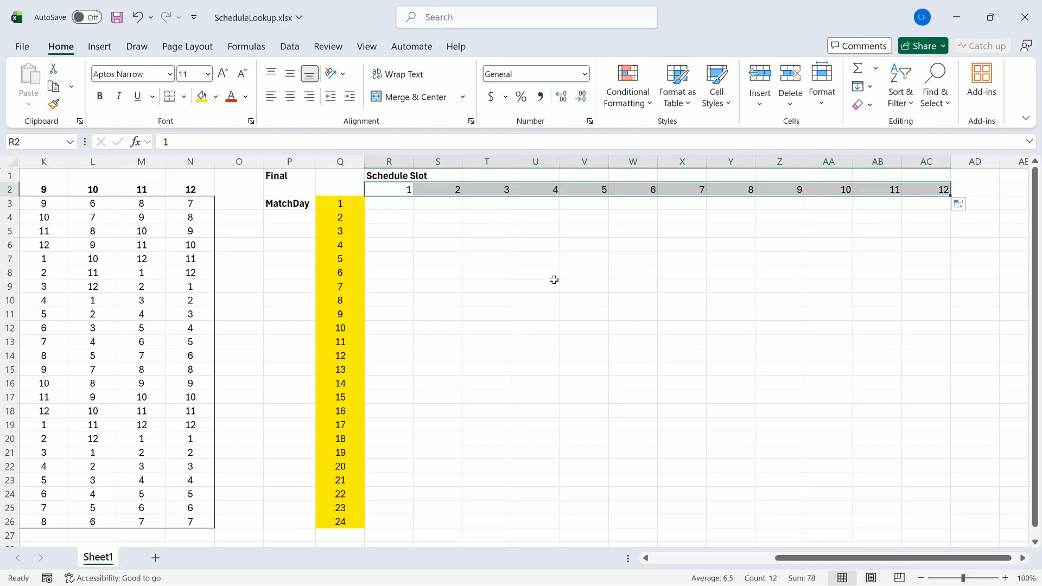
{"action": "left_click", "coordinate": [402, 204]}
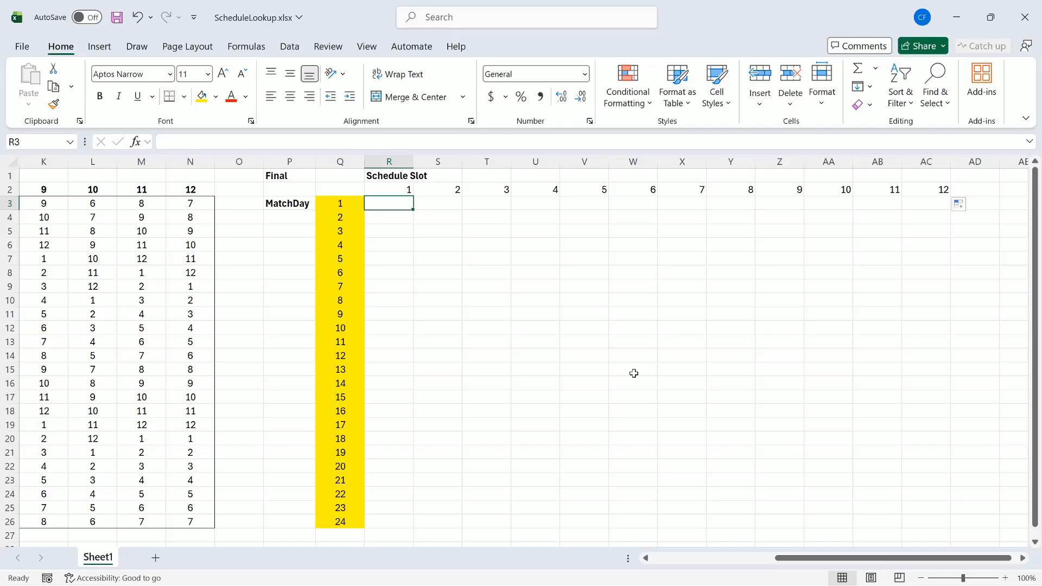
- Start R3's formula as =VLOOKUP($Q3,$B$3:N26 with an absolute table start
{"action": "type", "text": "="}
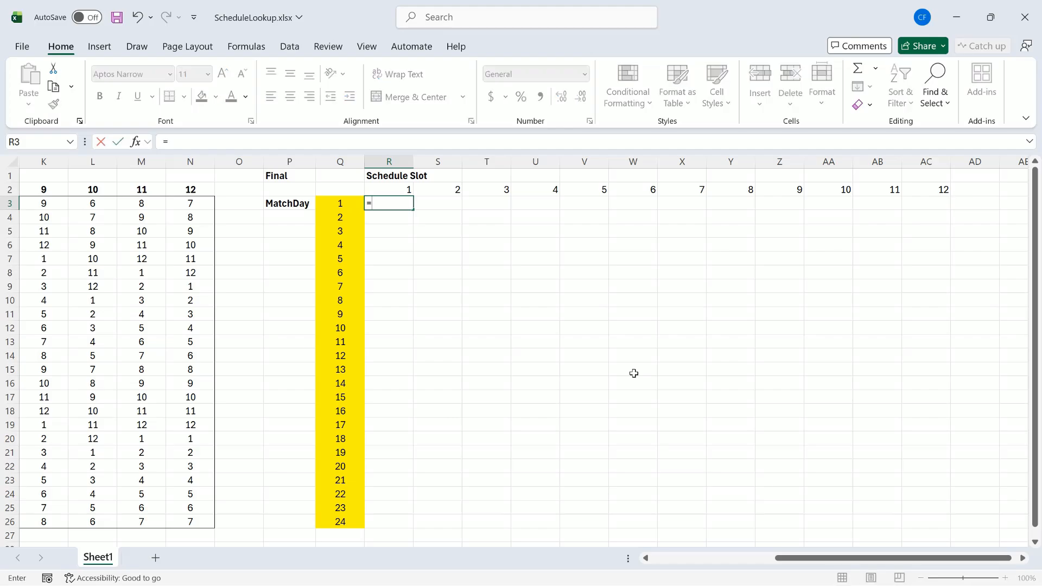
{"action": "type", "text": "vl"}
{"action": "key", "text": "Tab"}
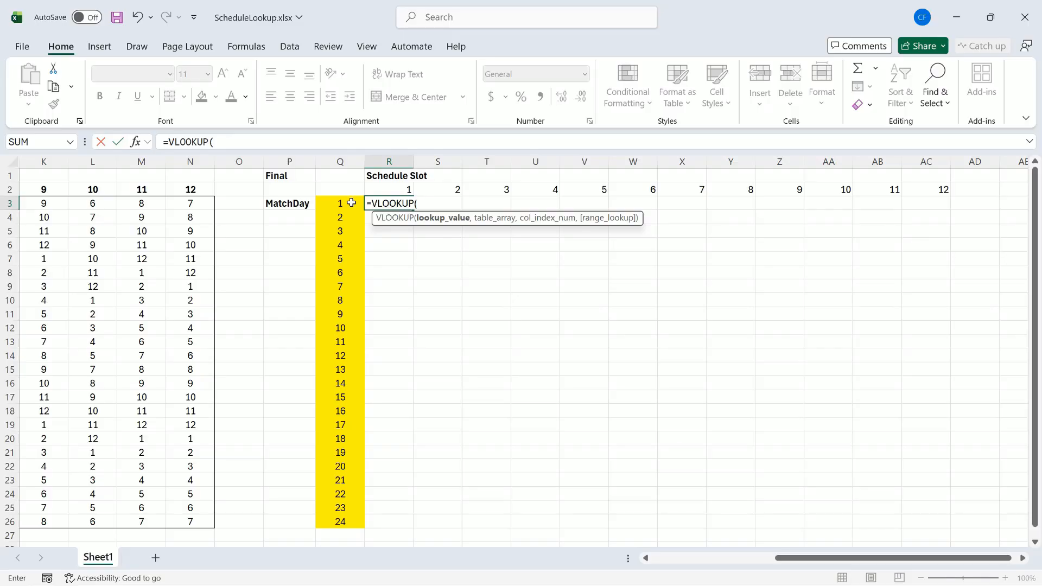
{"action": "type", "text": "$Q3"}
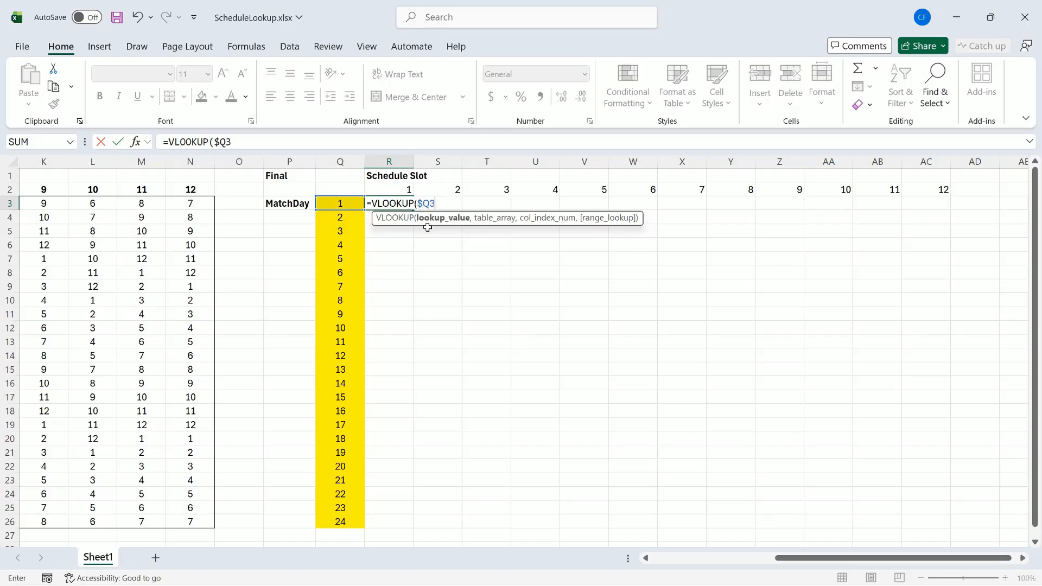
{"action": "type", "text": ","}
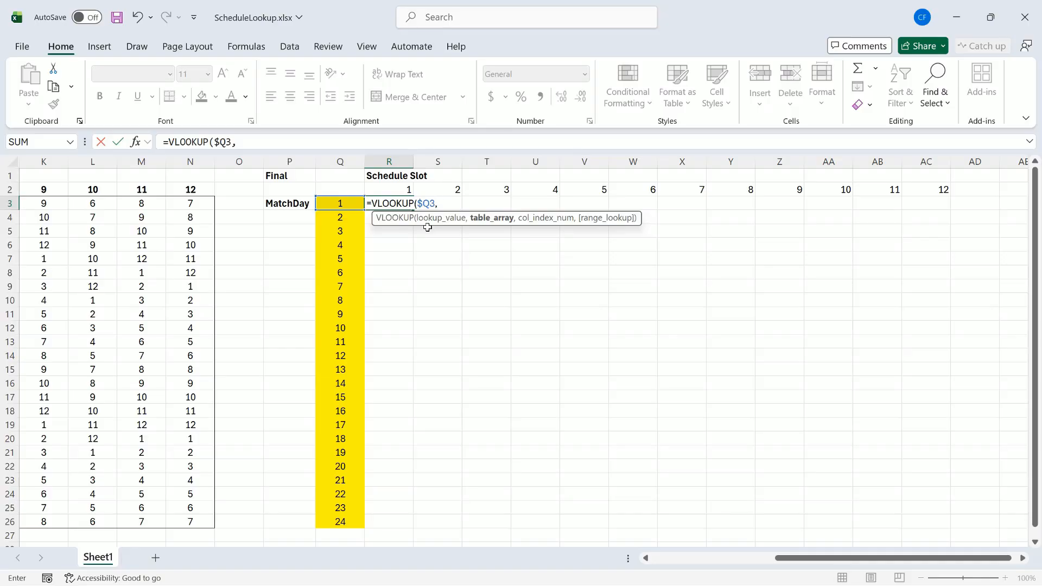
{"action": "type", "text": "B3"}
{"action": "key", "text": "F4"}
{"action": "type", "text": ":N26"}
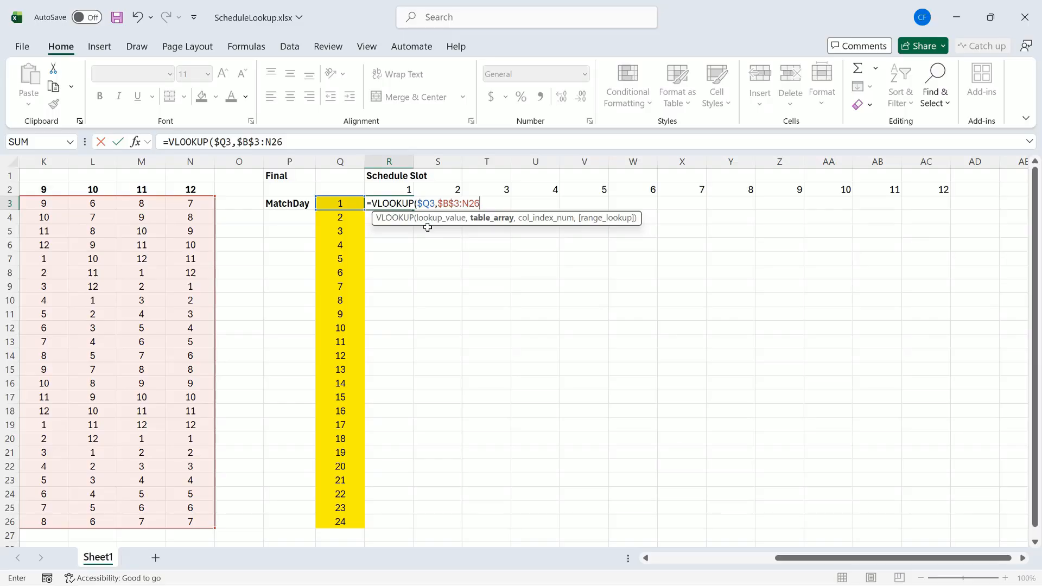
- Finish R3 as =VLOOKUP($Q3,$B$3:$N$26,R$2+1), which returns 1
{"action": "key", "text": "F4"}
{"action": "type", "text": ","}
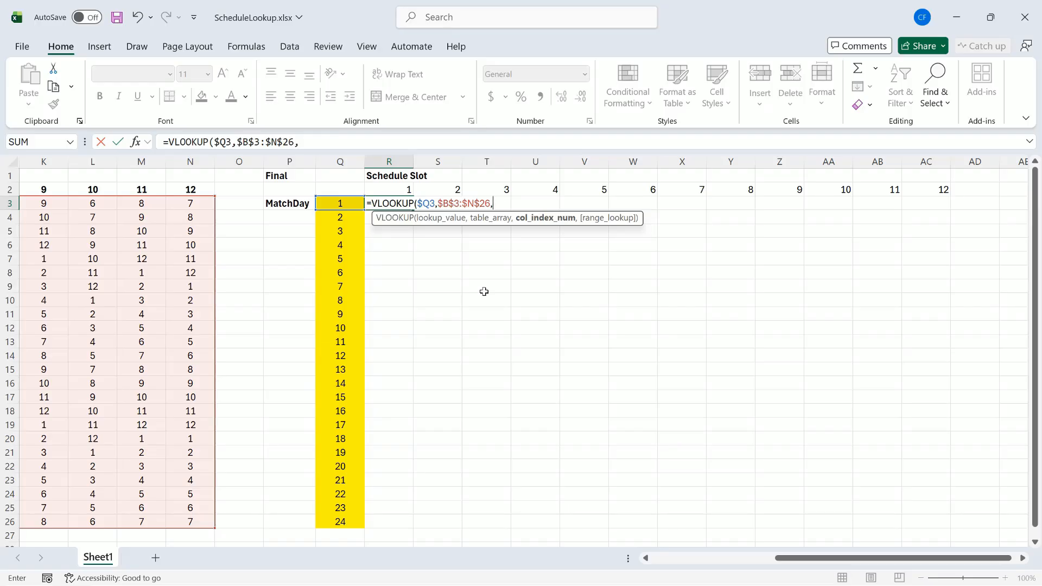
{"action": "type", "text": "R"}
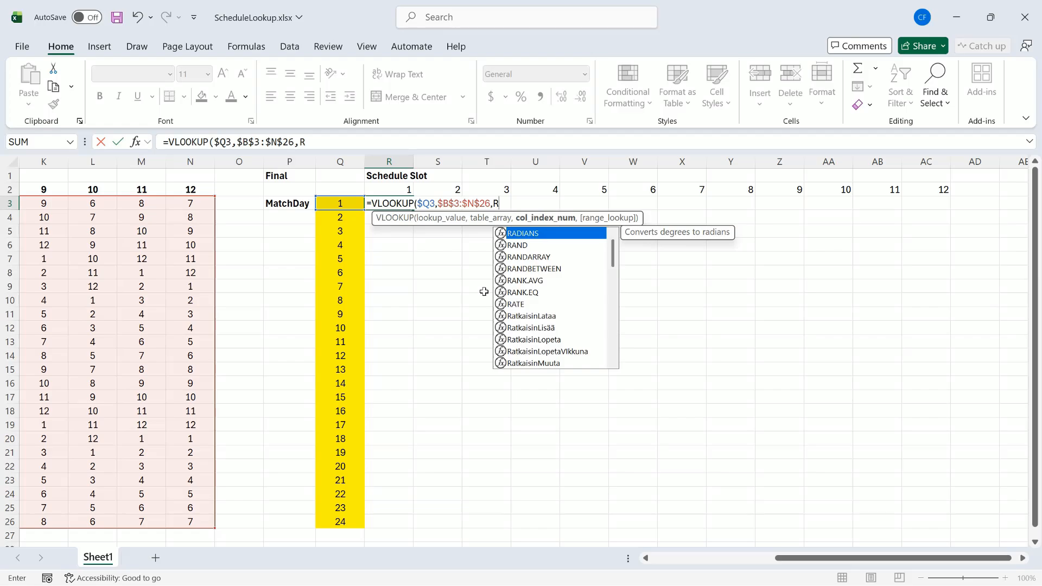
{"action": "type", "text": "$2"}
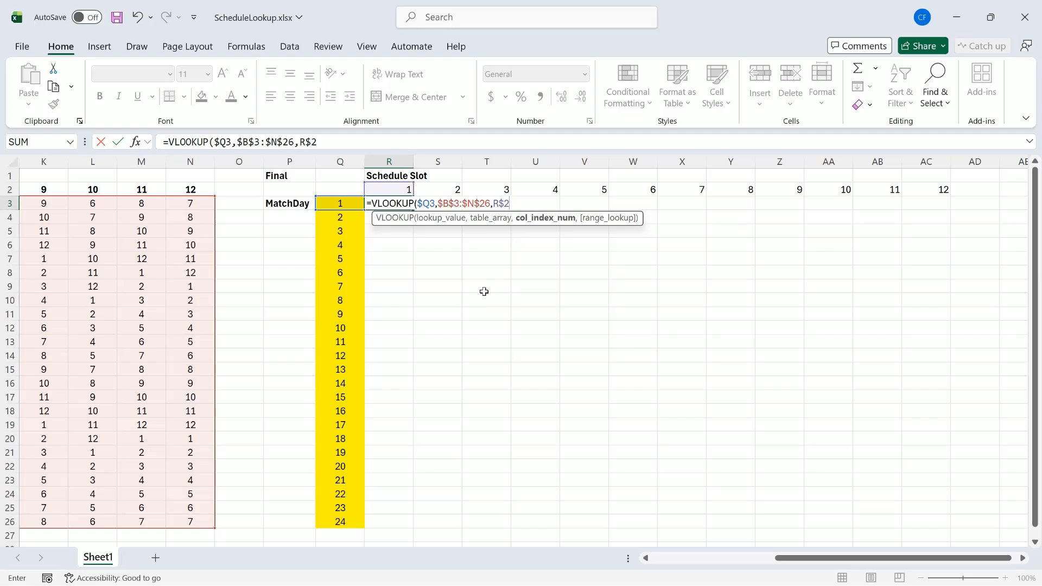
{"action": "type", "text": "+1"}
{"action": "type", "text": ")"}
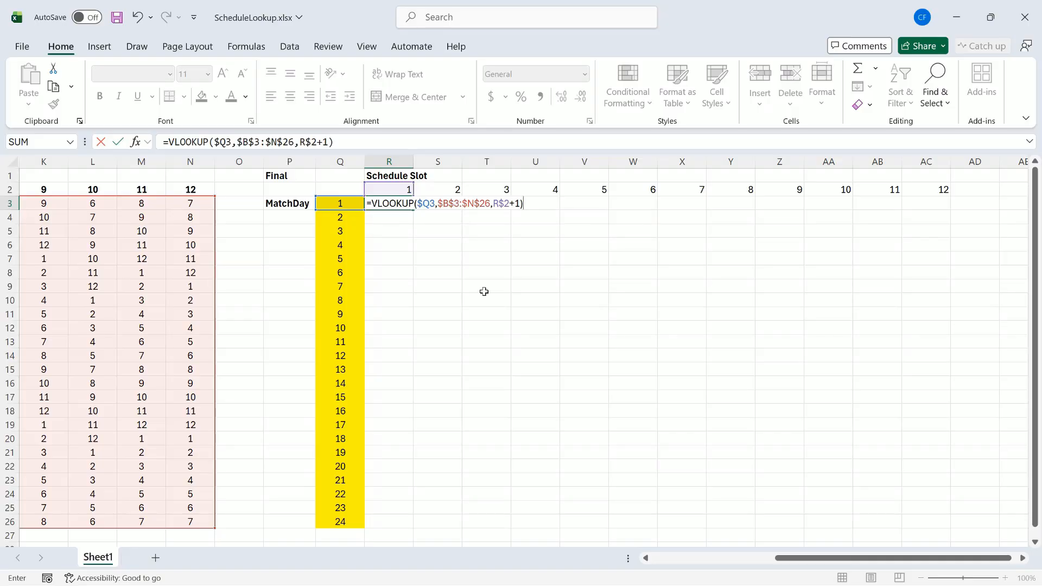
{"action": "key", "text": "Return"}
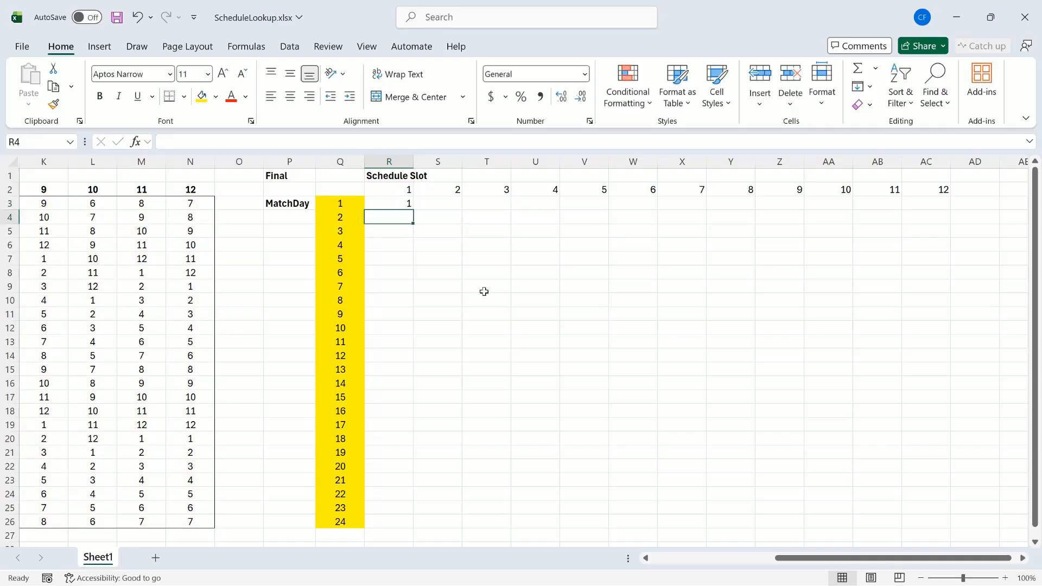
- Copy the R3 lookup formula down to R26
{"action": "left_click", "coordinate": [402, 207]}
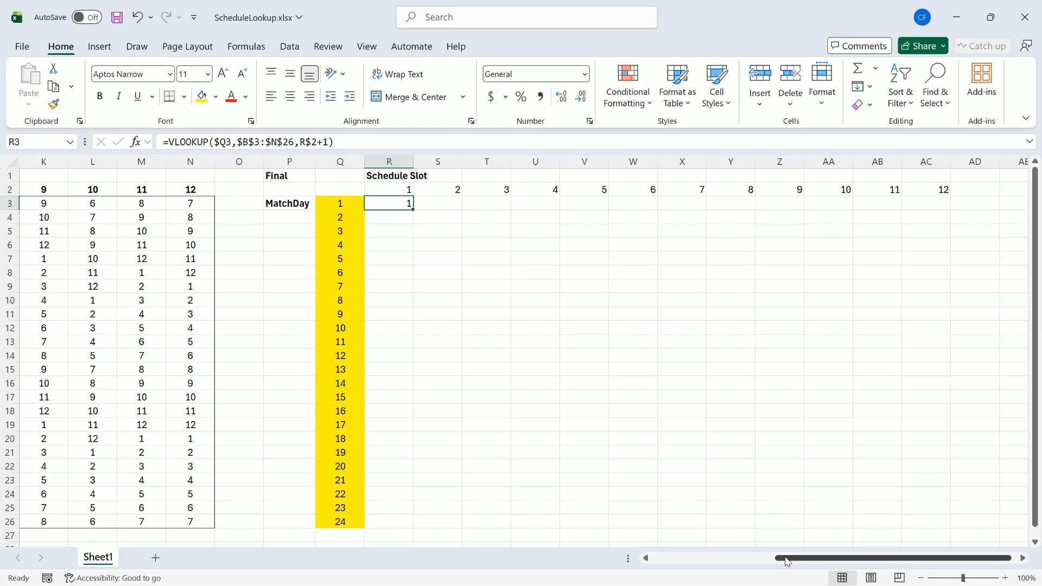
{"action": "left_click_drag", "start_coordinate": [787, 562], "coordinate": [679, 561]}
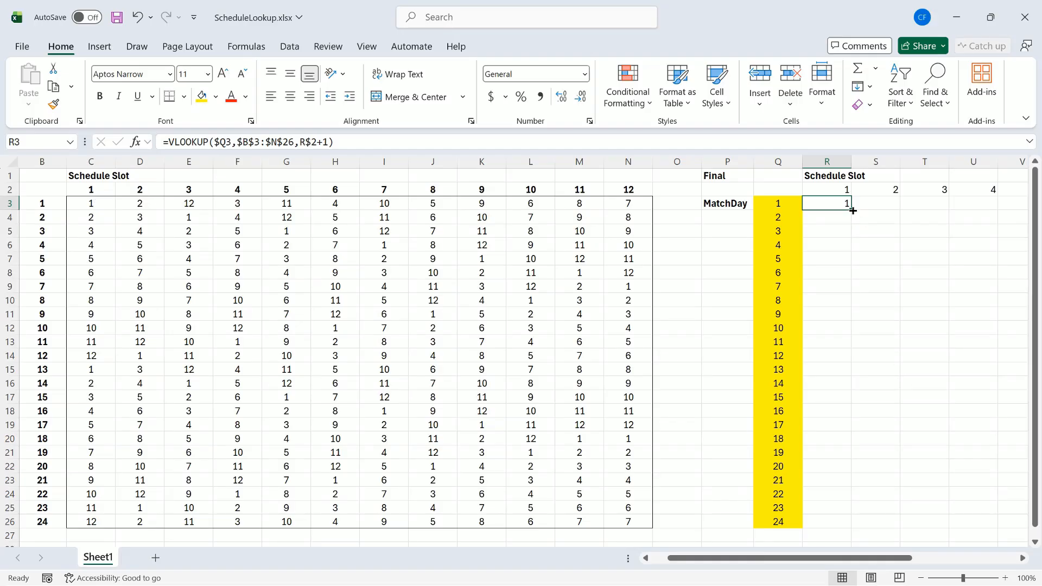
{"action": "left_click_drag", "start_coordinate": [853, 211], "coordinate": [851, 526]}
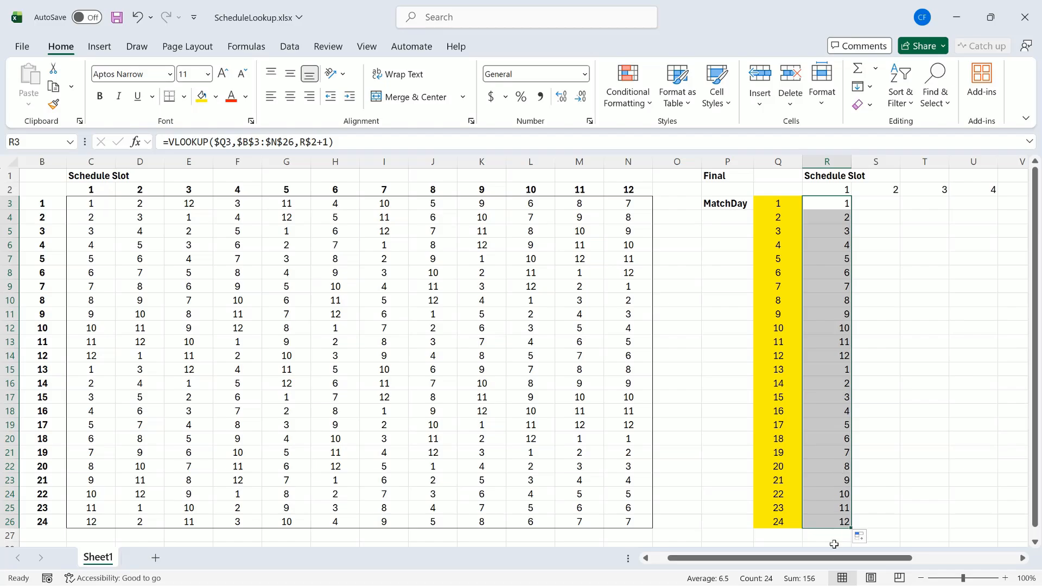
- Copy the R3:R26 formulas across to column AC
{"action": "left_click_drag", "start_coordinate": [839, 559], "coordinate": [944, 565]}
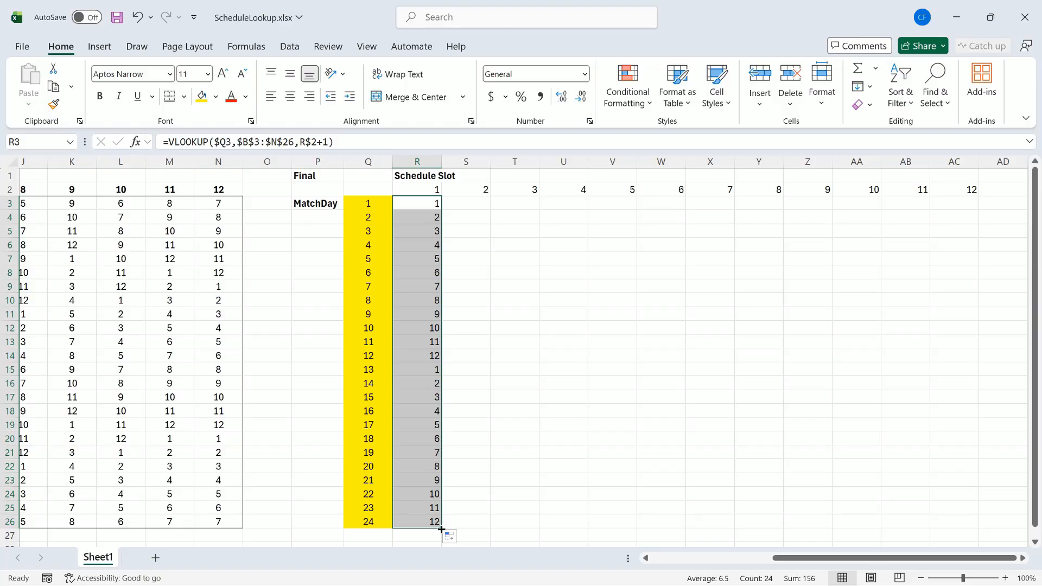
{"action": "left_click_drag", "start_coordinate": [441, 529], "coordinate": [962, 531]}
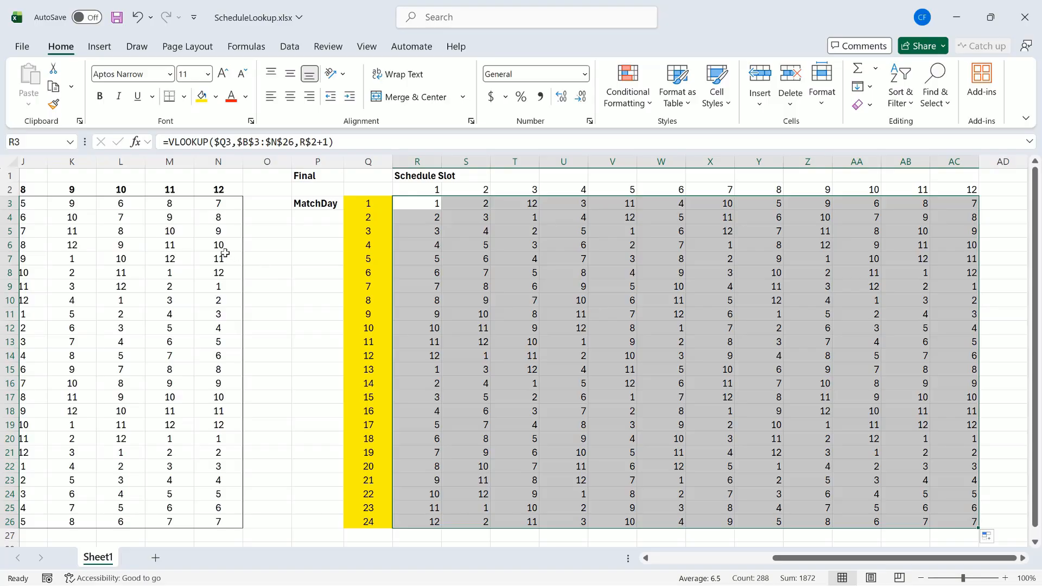
{"action": "key", "text": "Left"}
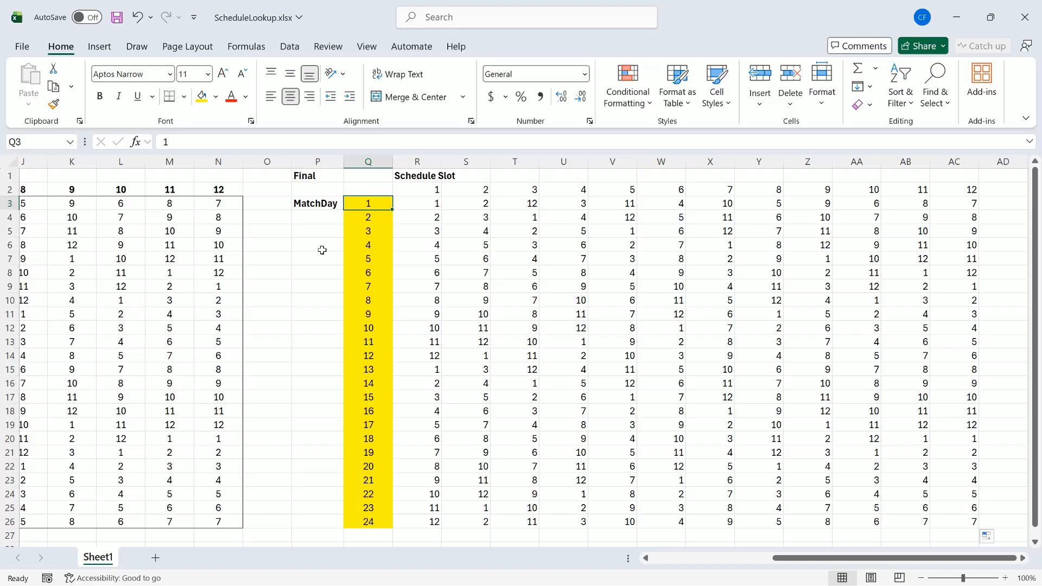
{"action": "type", "text": "2"}
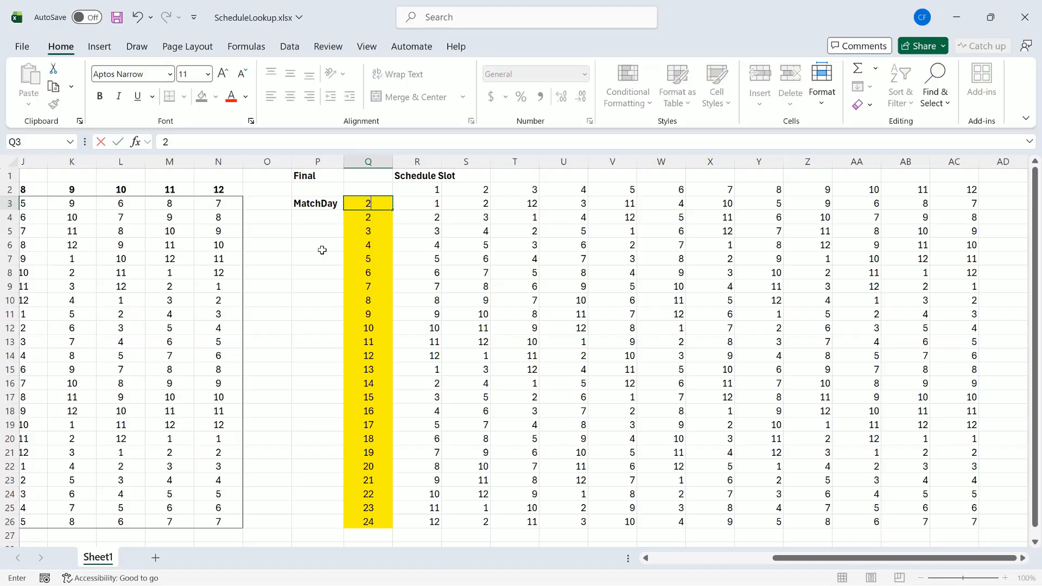
{"action": "key", "text": "Return"}
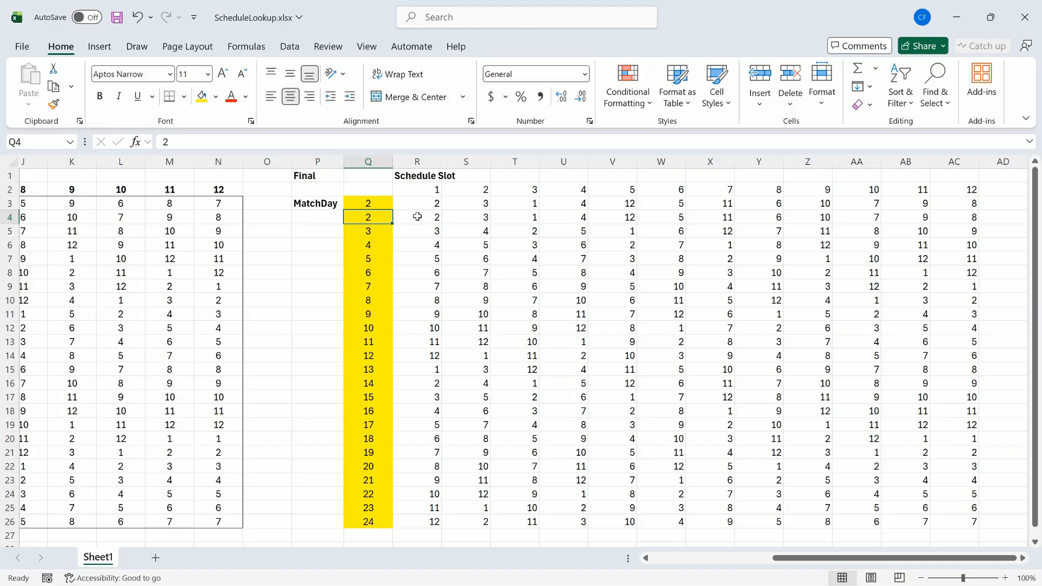
{"action": "left_click", "coordinate": [389, 206]}
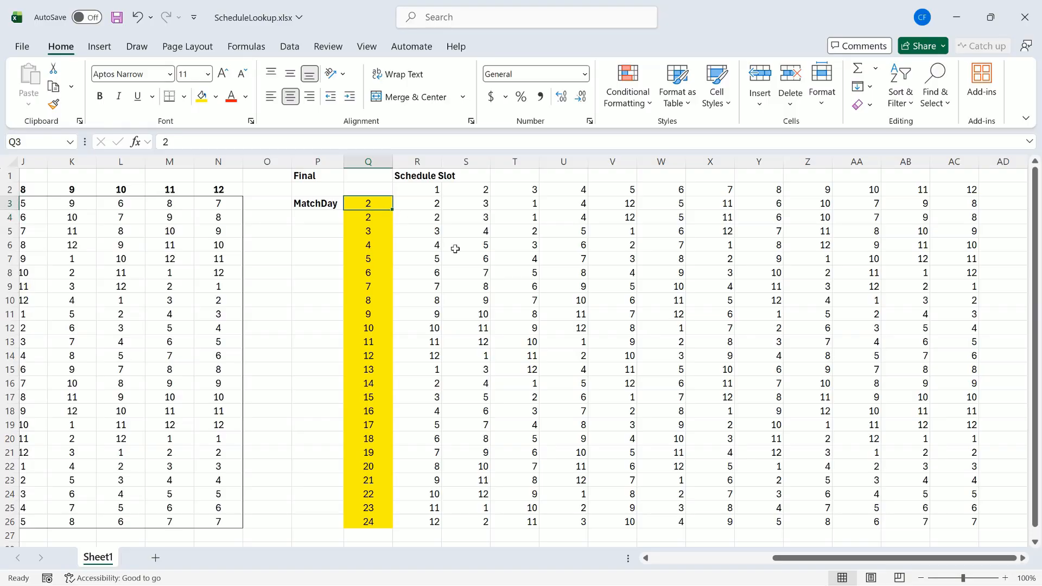
{"action": "type", "text": "1"}
{"action": "key", "text": "Return"}
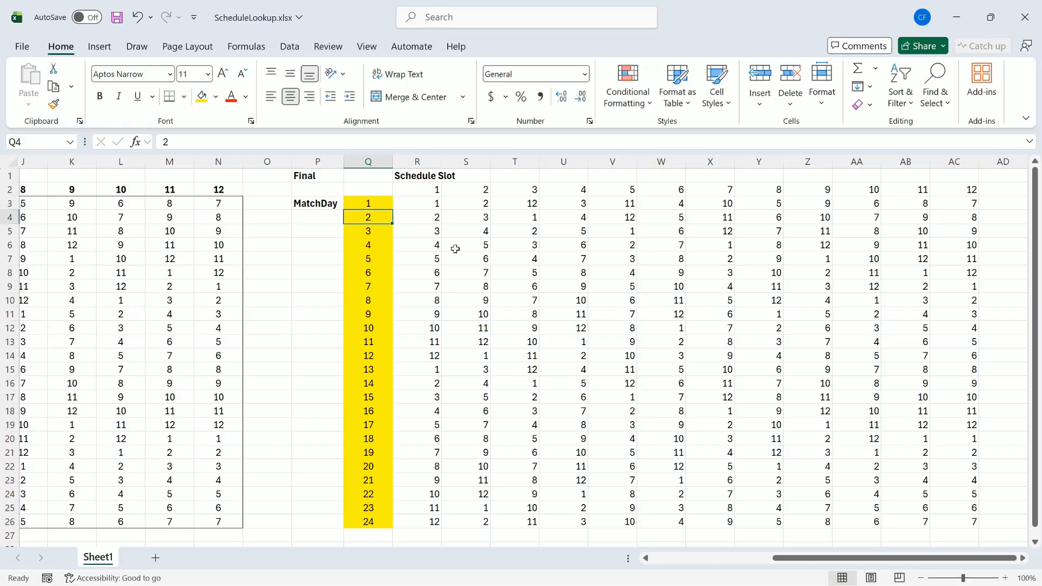
- Center the values in R2:AC26 and make the row 2 slot numbers bold
{"action": "left_click_drag", "start_coordinate": [430, 189], "coordinate": [972, 522]}
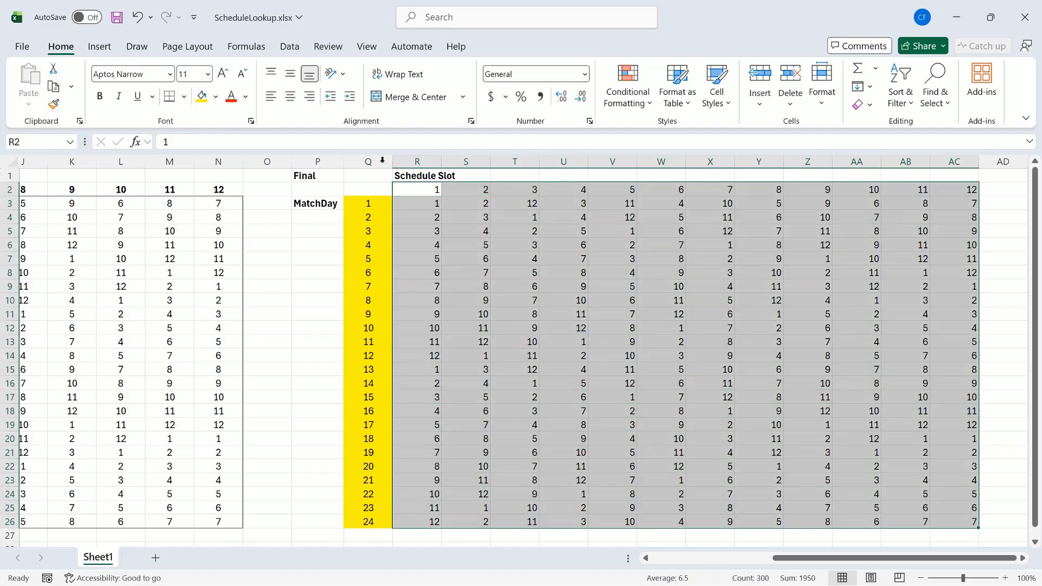
{"action": "left_click", "coordinate": [291, 97]}
{"action": "left_click_drag", "start_coordinate": [419, 190], "coordinate": [947, 190]}
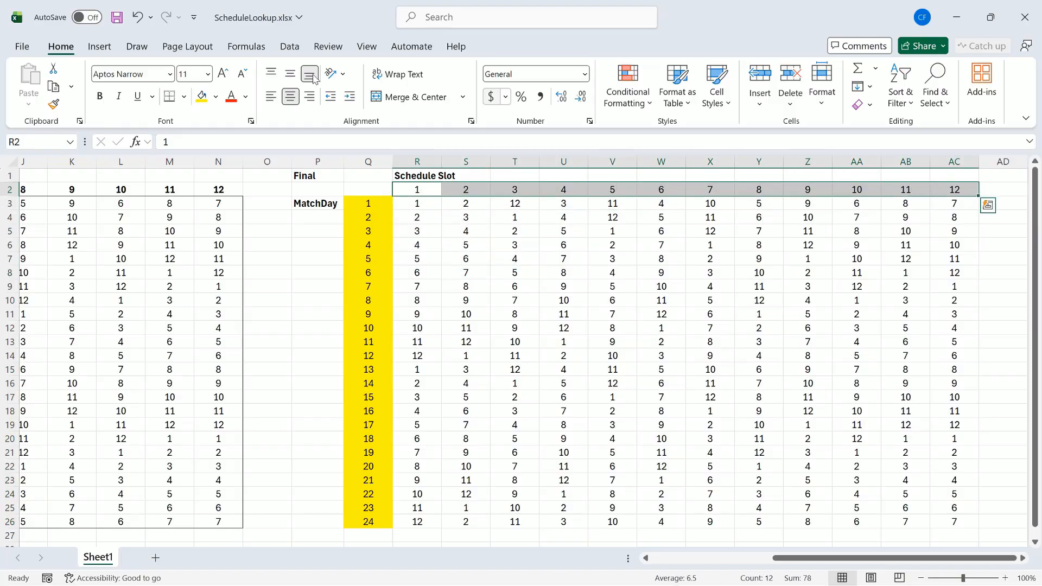
{"action": "left_click", "coordinate": [99, 96]}
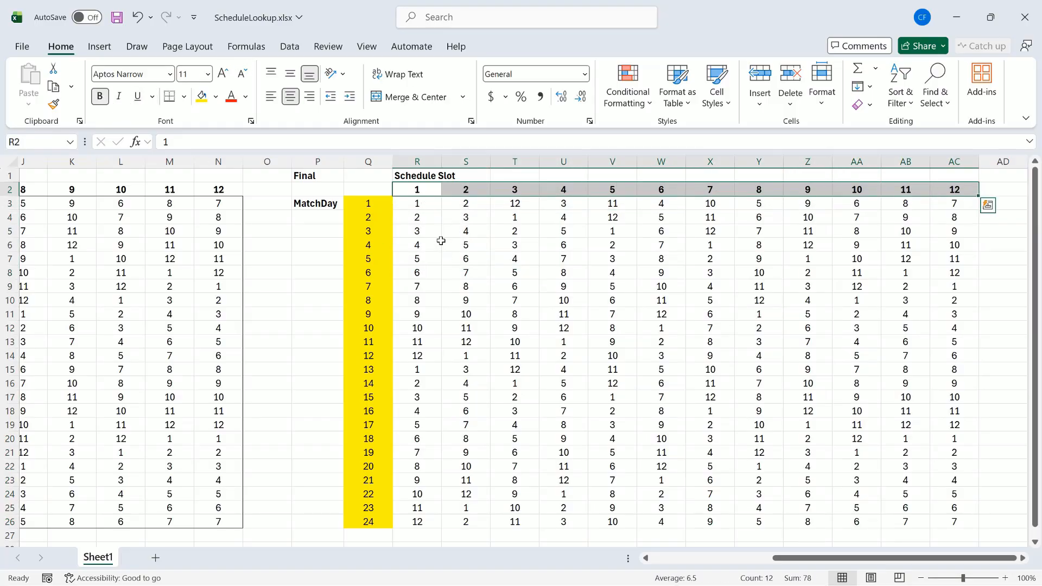
- Put an outside border around the lookup results R3:AC26
{"action": "left_click", "coordinate": [420, 204]}
{"action": "left_click_drag", "start_coordinate": [420, 203], "coordinate": [952, 522]}
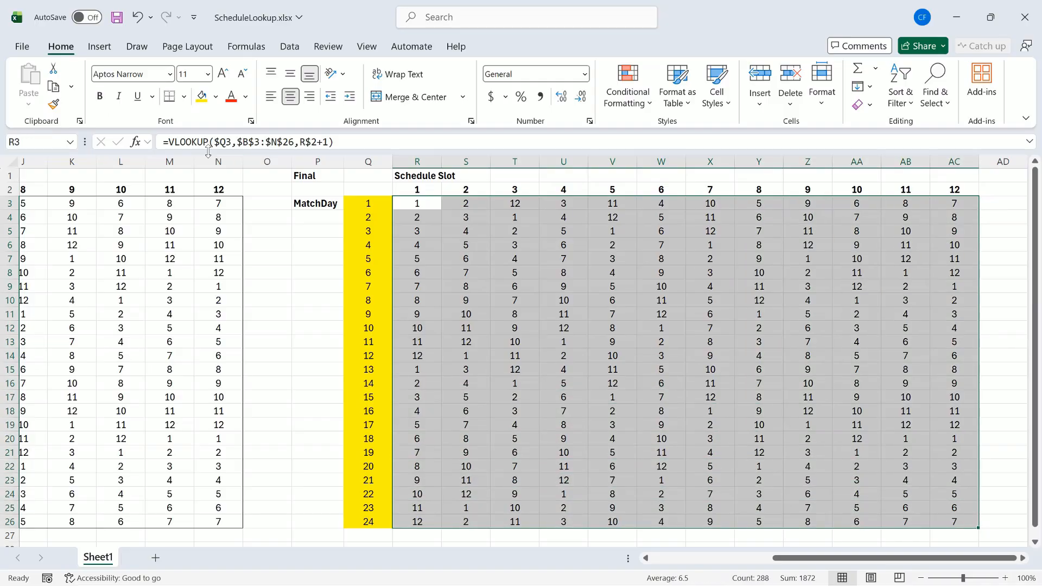
{"action": "left_click", "coordinate": [184, 96]}
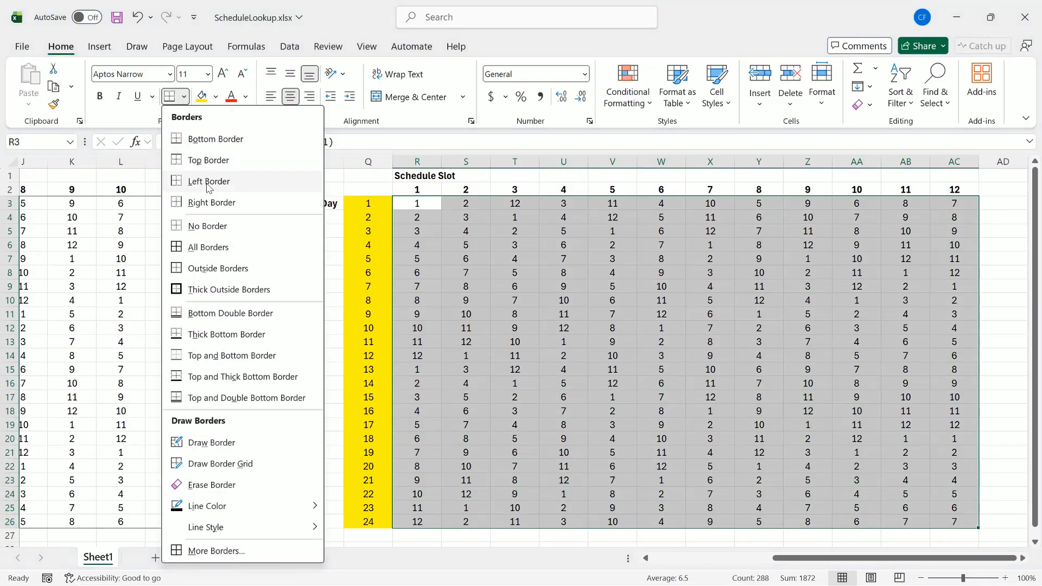
{"action": "left_click", "coordinate": [218, 268]}
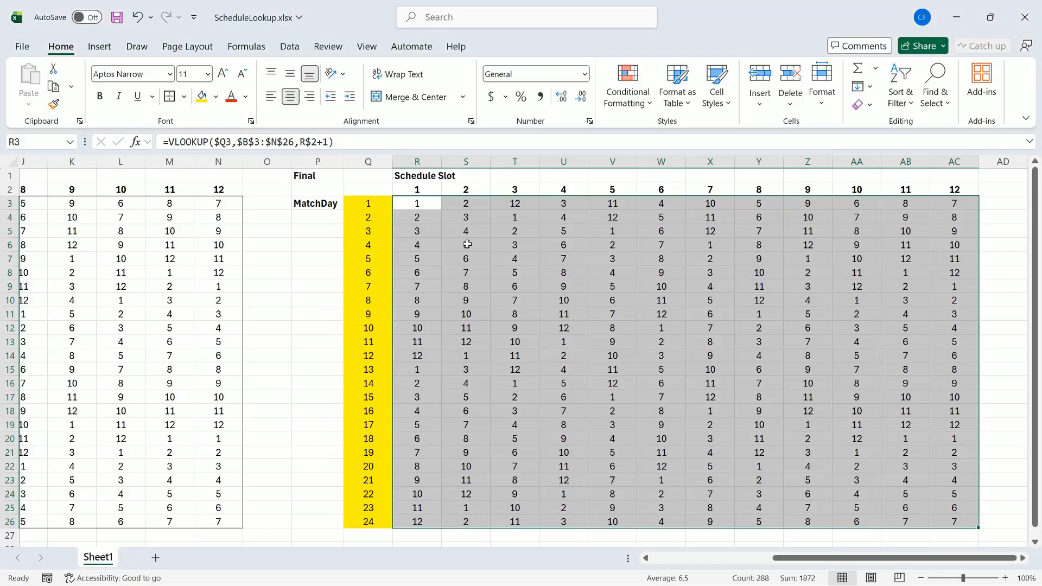
{"action": "left_click", "coordinate": [475, 216]}
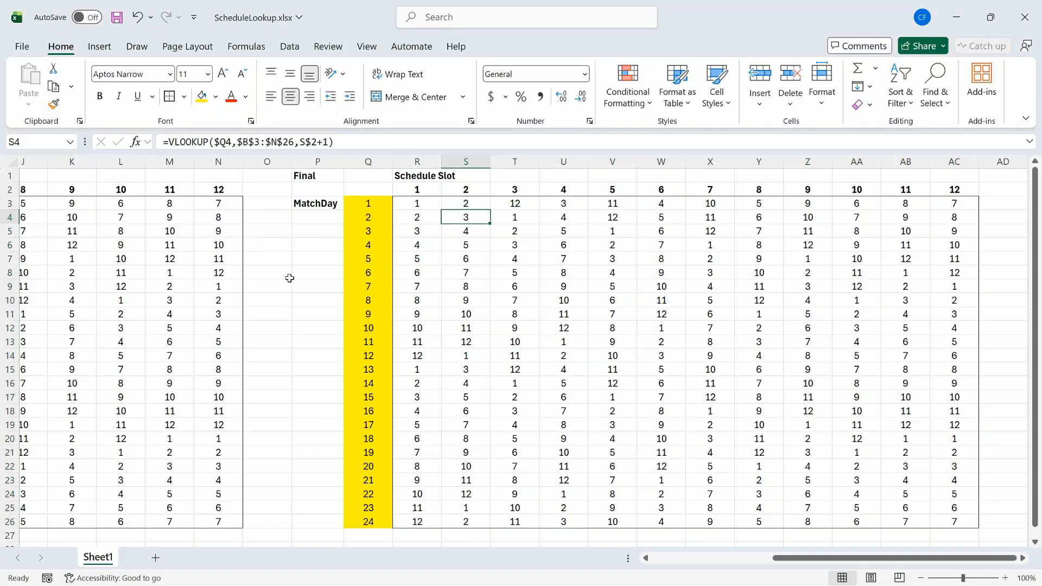